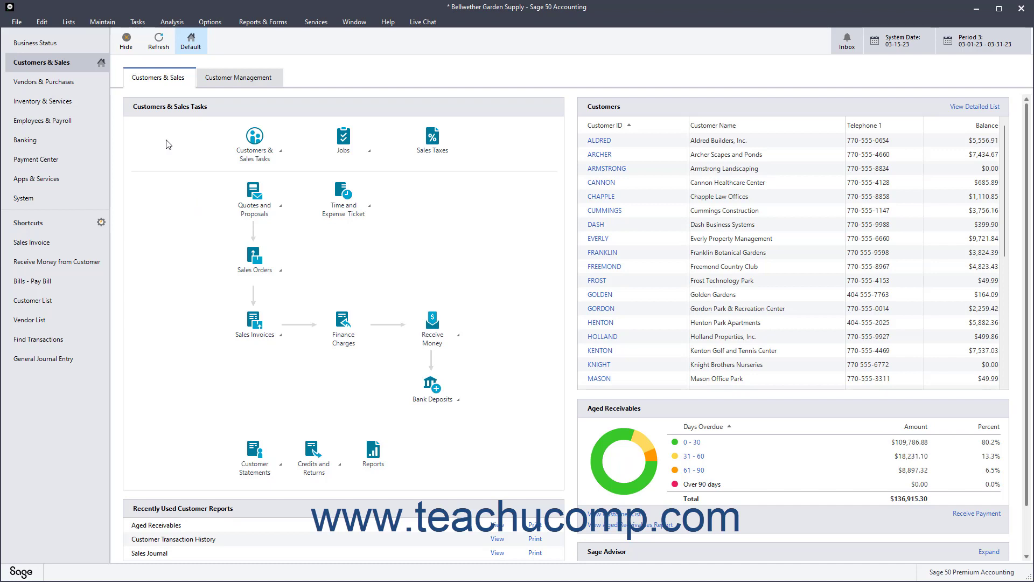
- Open account reconciliation for the Regular Checking Account and set the statement date to 3/1/2023
click(140, 23)
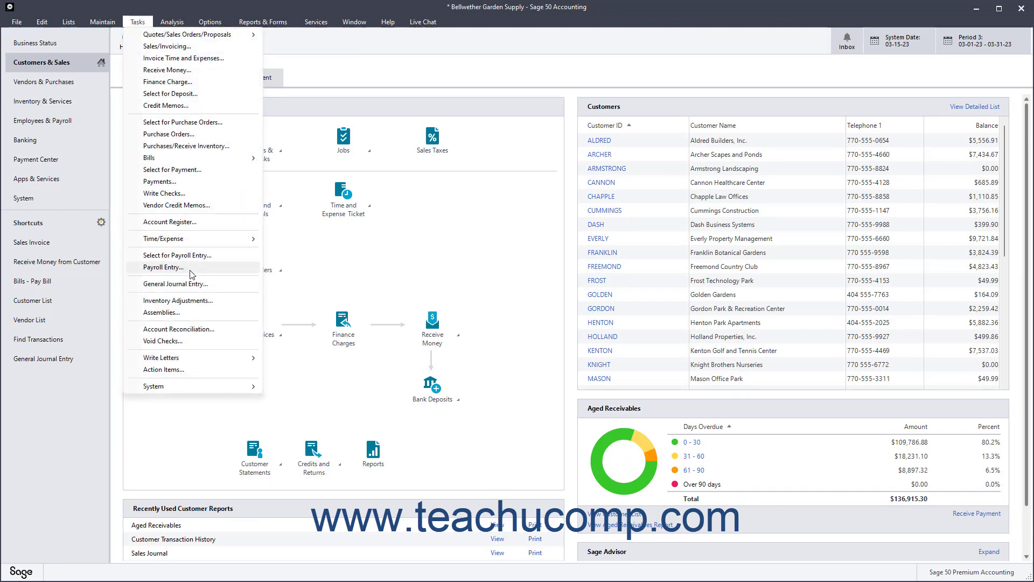
click(219, 329)
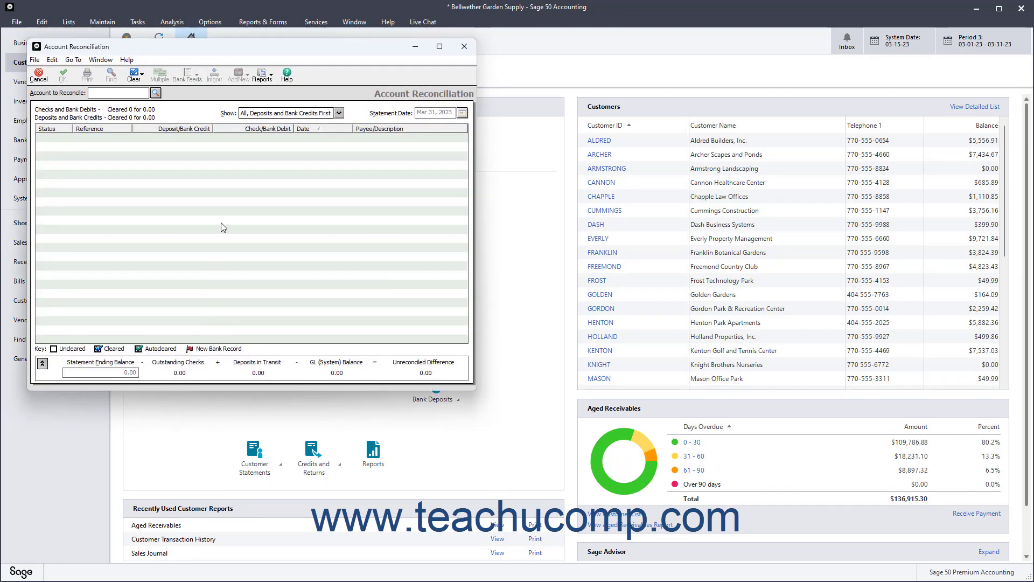
click(156, 93)
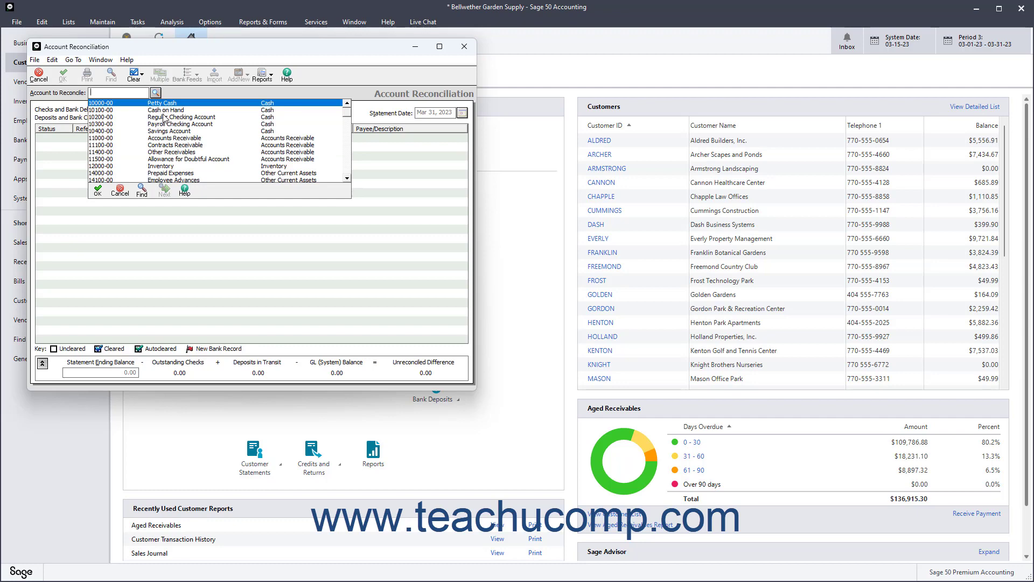
click(164, 117)
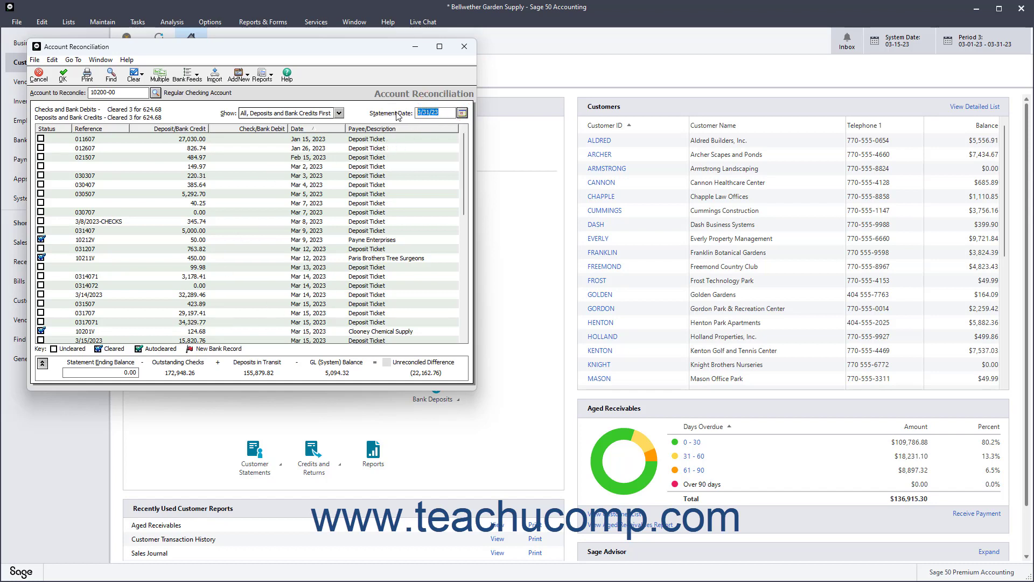
text(3/1/2023)
- Enter 50,504.47 as the statement ending balance and check the options for which transactions to show
click(109, 371)
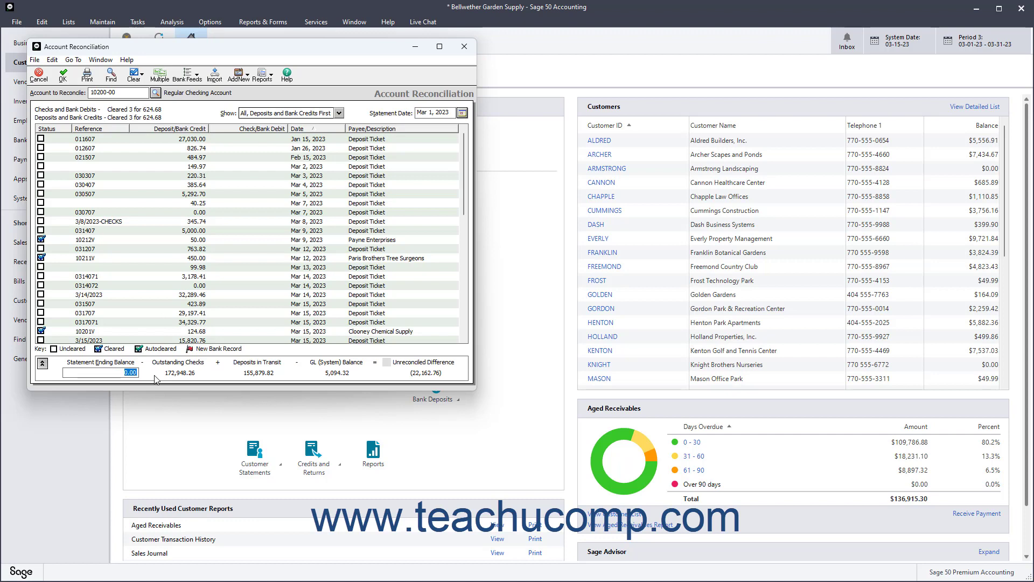
text(50504.47)
click(340, 115)
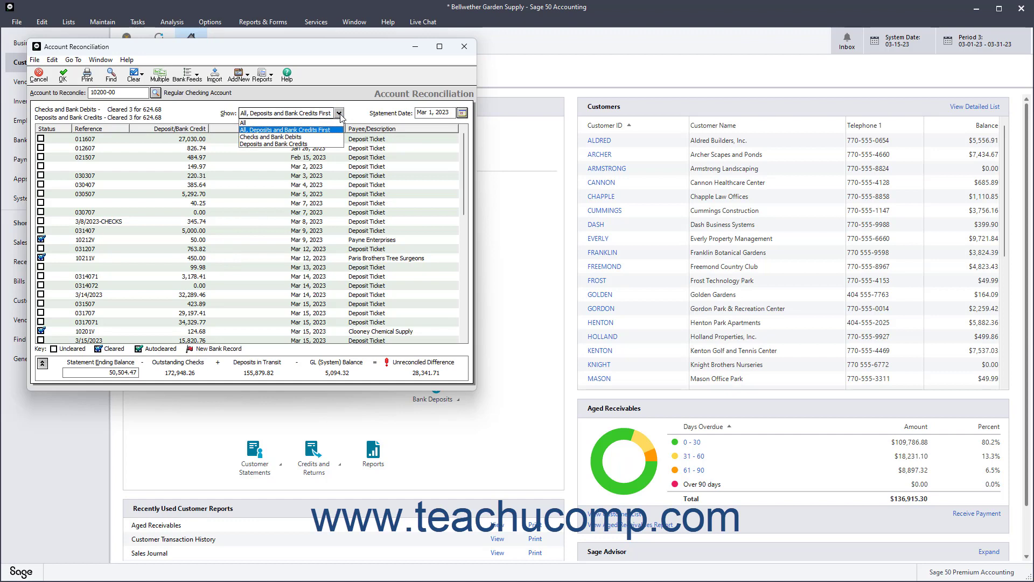
click(340, 116)
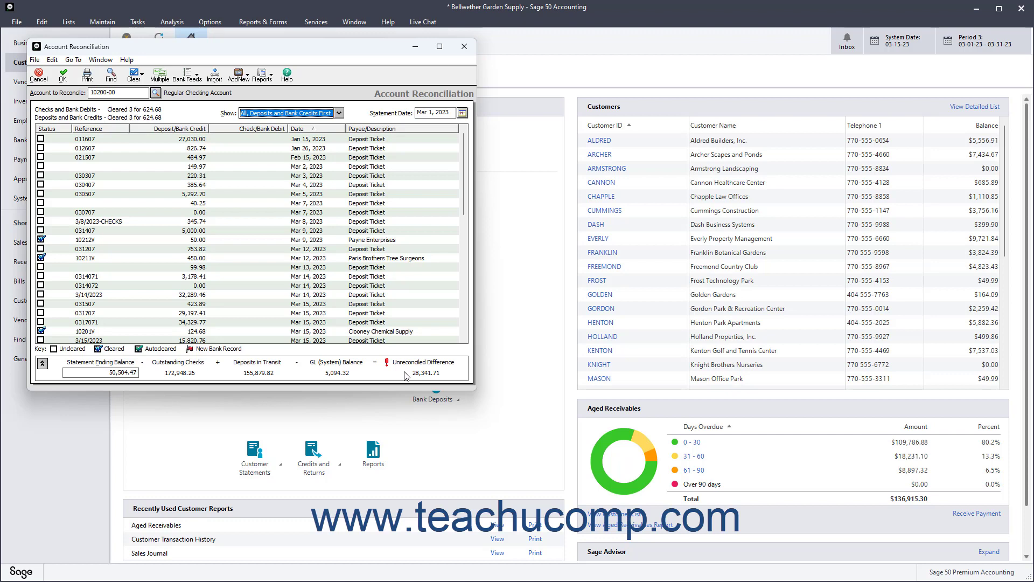
- Expand the reconciliation summary and examine the amount, date and account fields for interest income and service charges
click(43, 364)
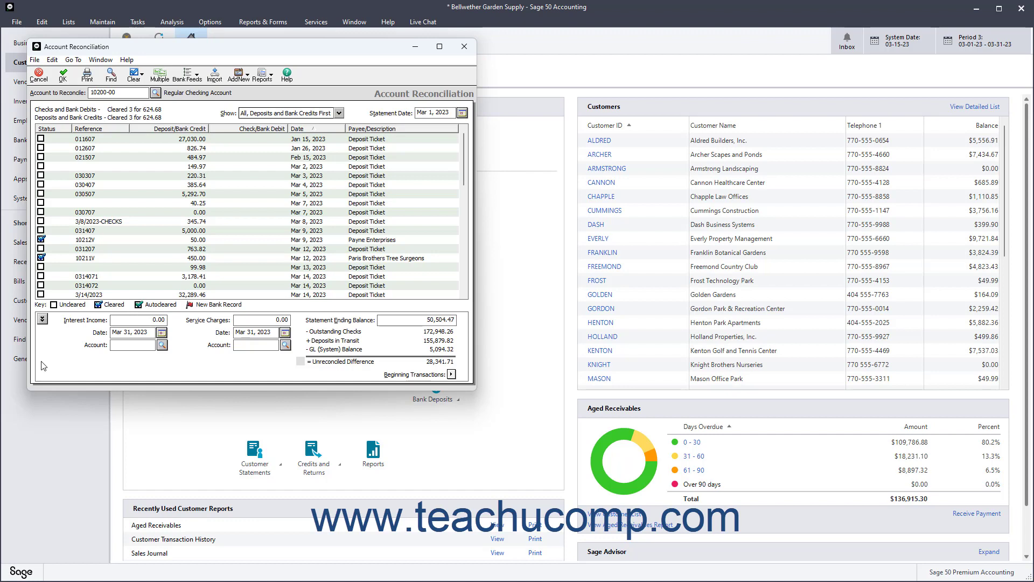
click(241, 321)
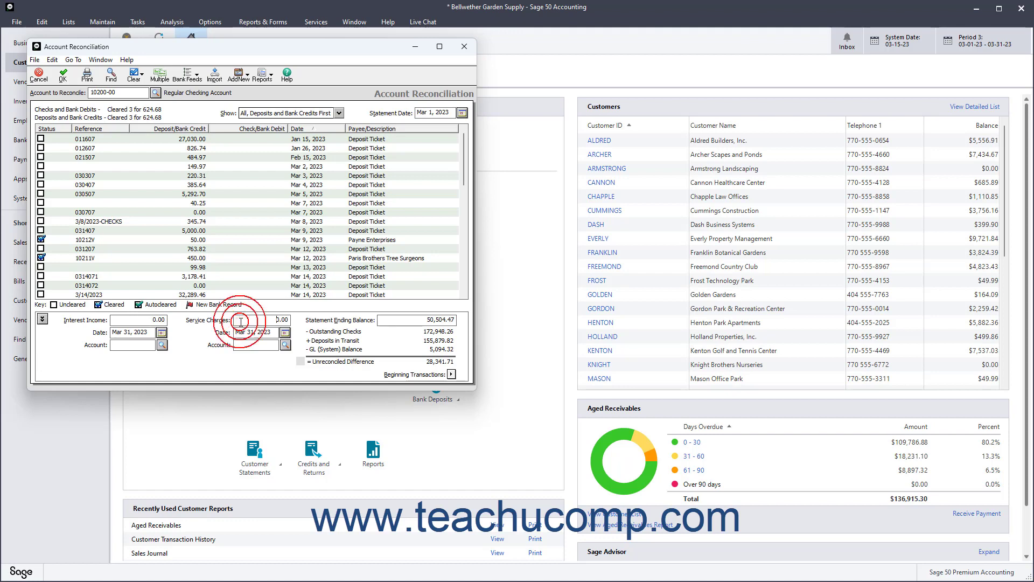
click(132, 318)
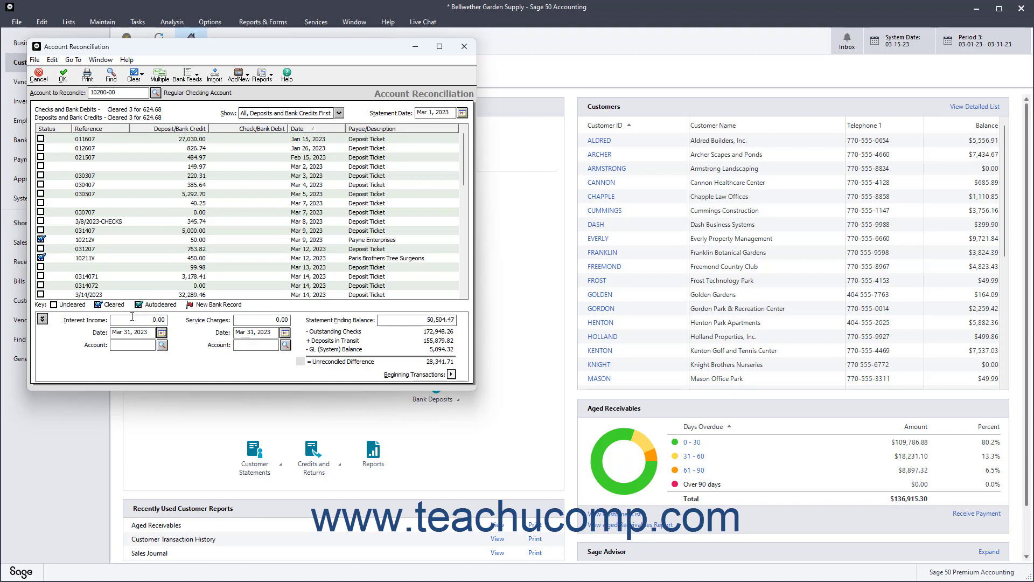
click(163, 332)
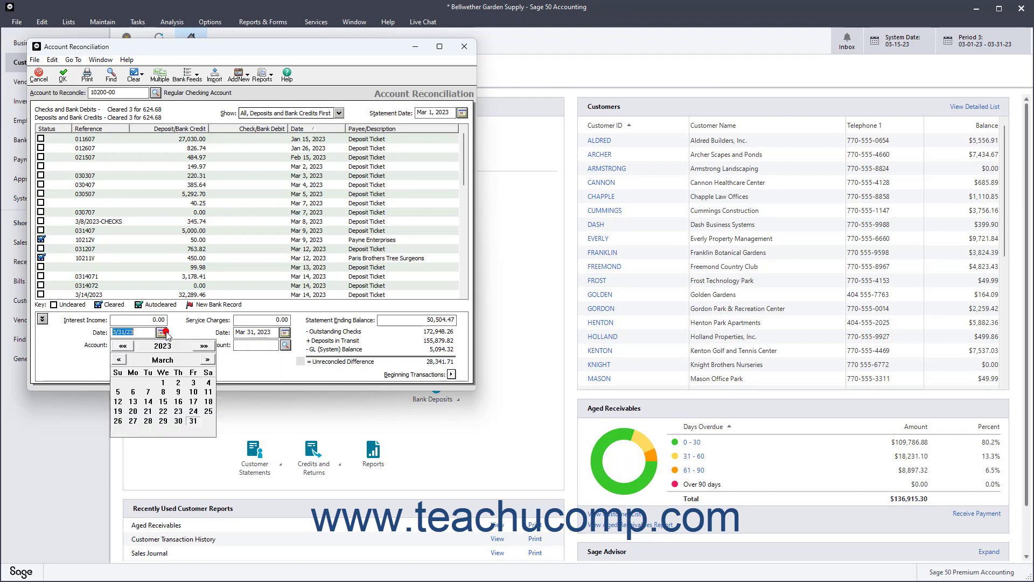
click(163, 332)
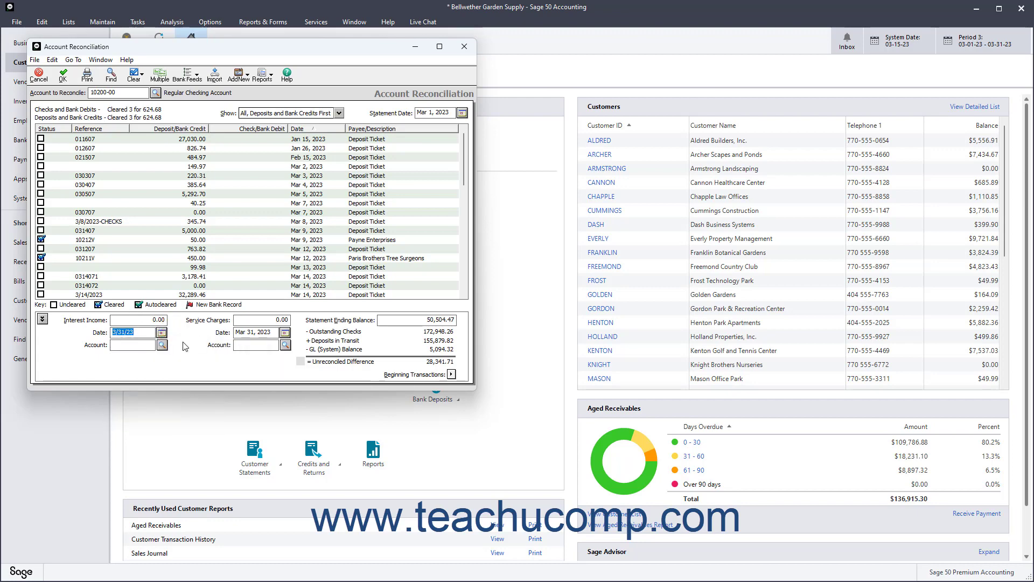
click(162, 345)
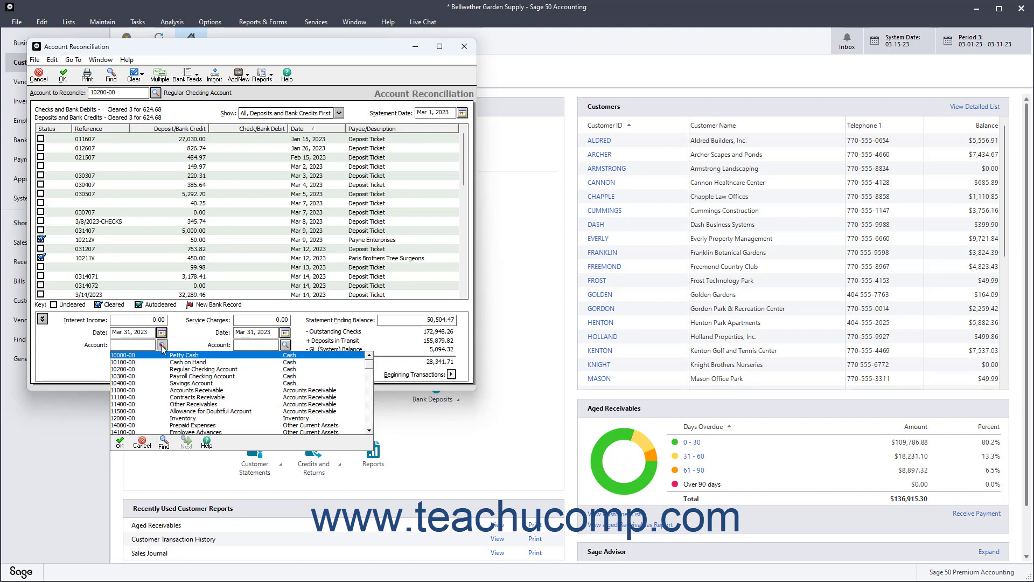
click(162, 346)
click(285, 345)
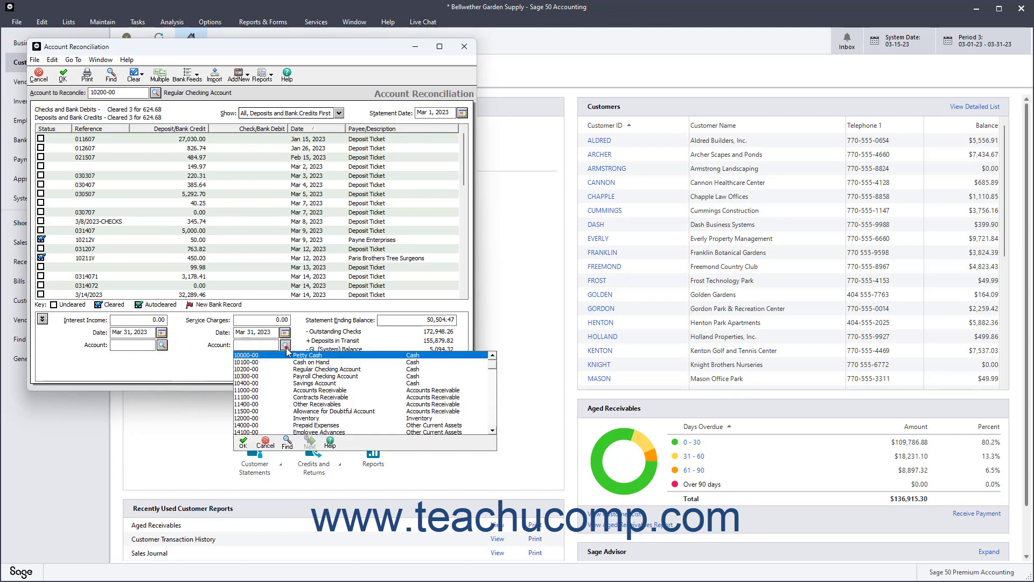
click(285, 345)
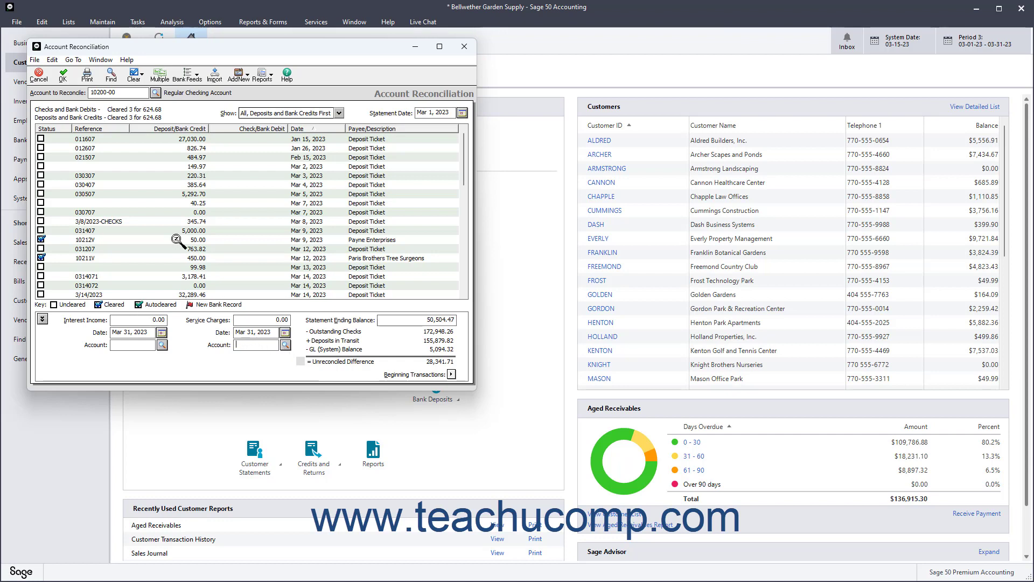
- Mark the deposit tickets 011607, 012607 and 021507 as cleared and collapse the detailed reconciliation summary
click(40, 139)
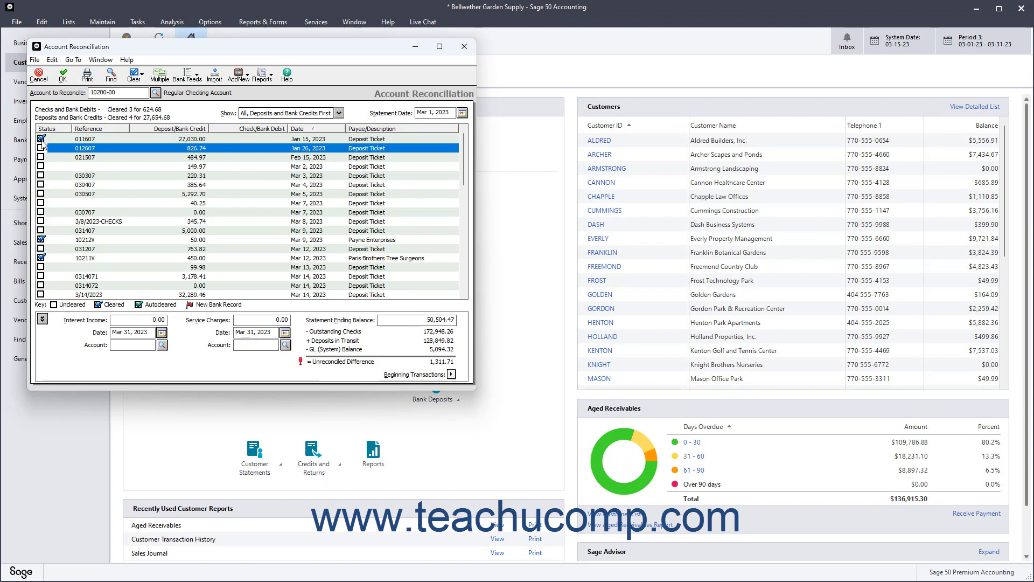
click(41, 148)
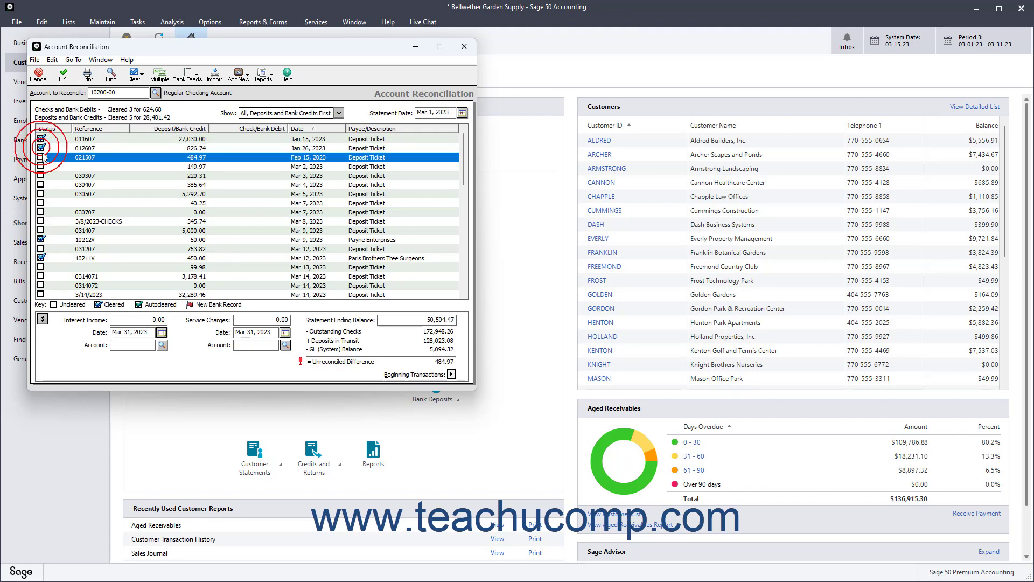
click(42, 157)
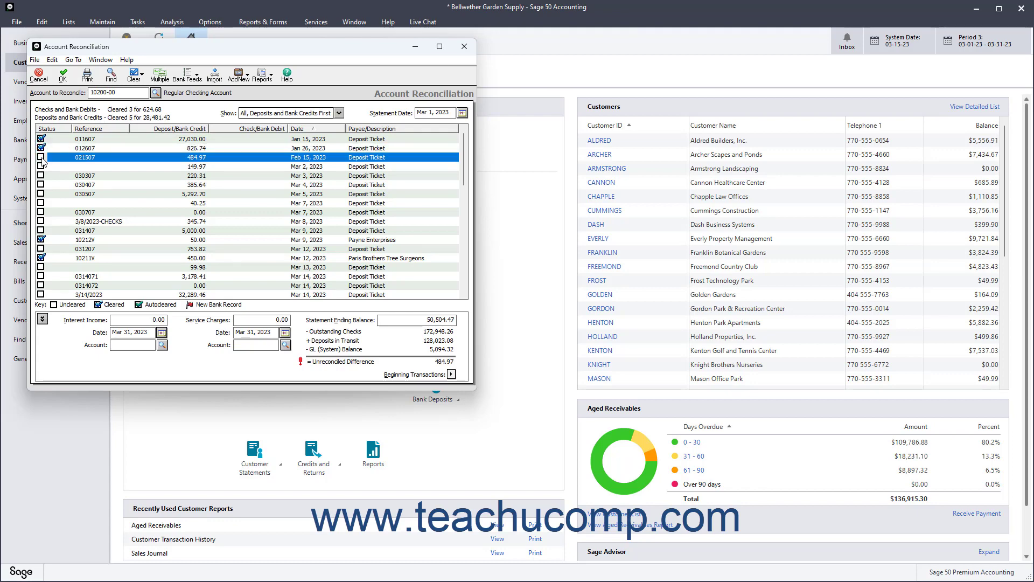
click(42, 320)
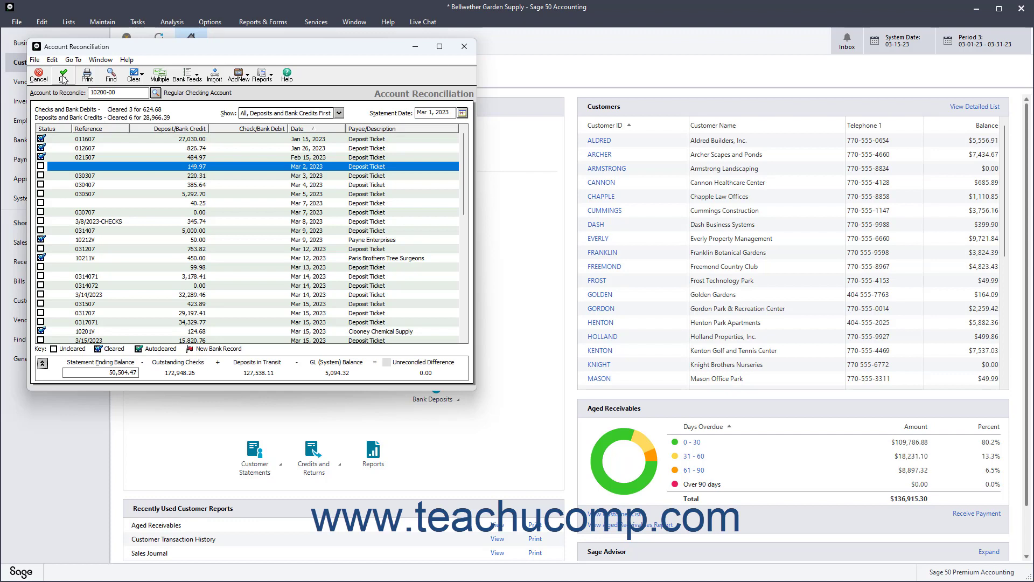
- Examine the type, reference number and date range options for clearing multiple transactions, leaving without applying them
click(168, 82)
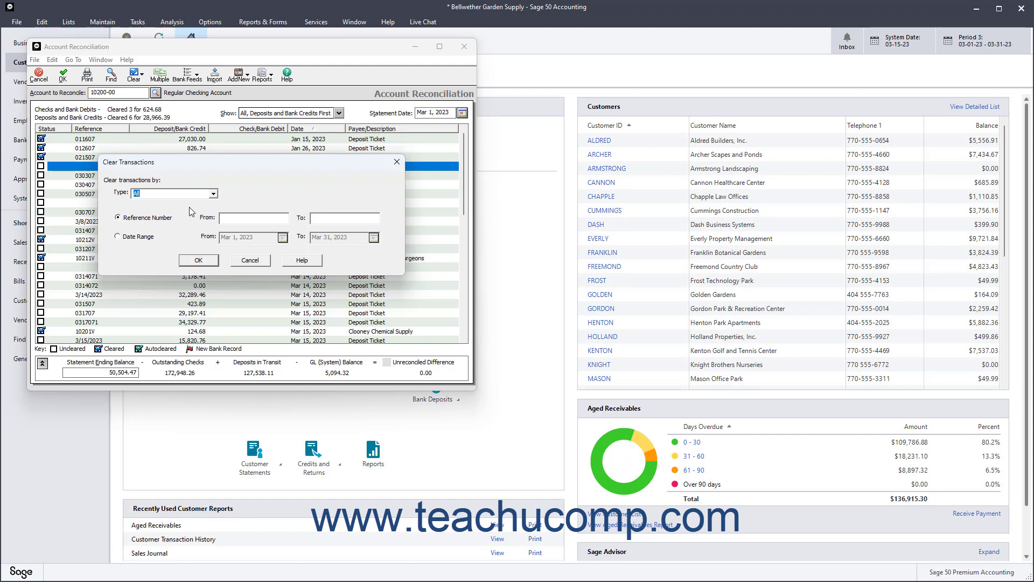
click(214, 194)
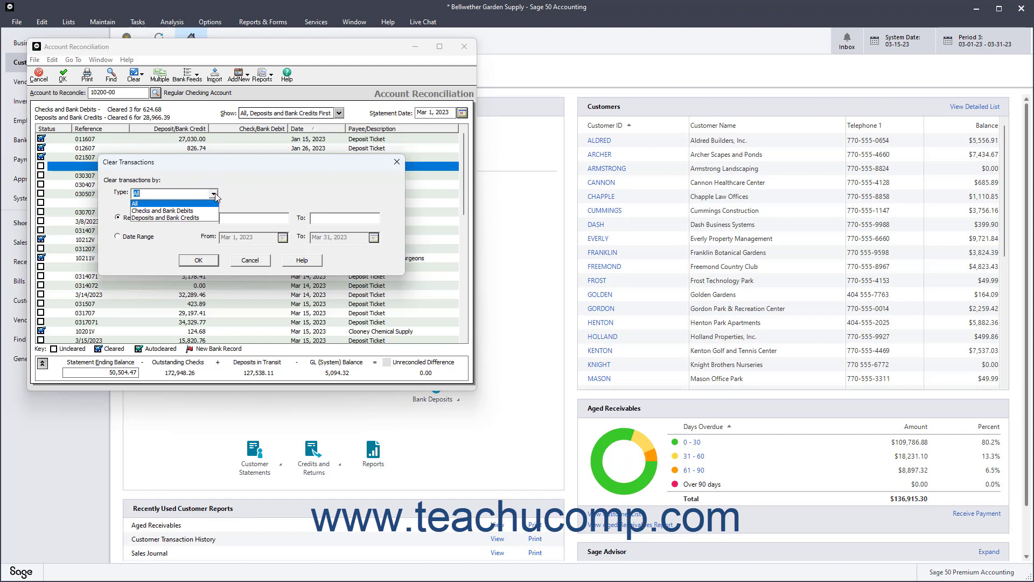
click(214, 194)
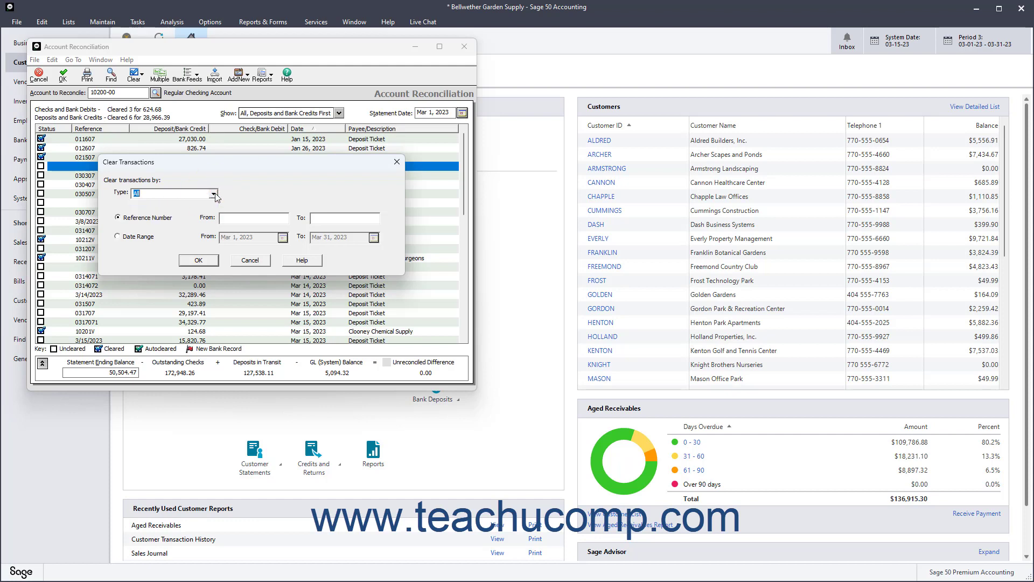
click(122, 218)
click(119, 237)
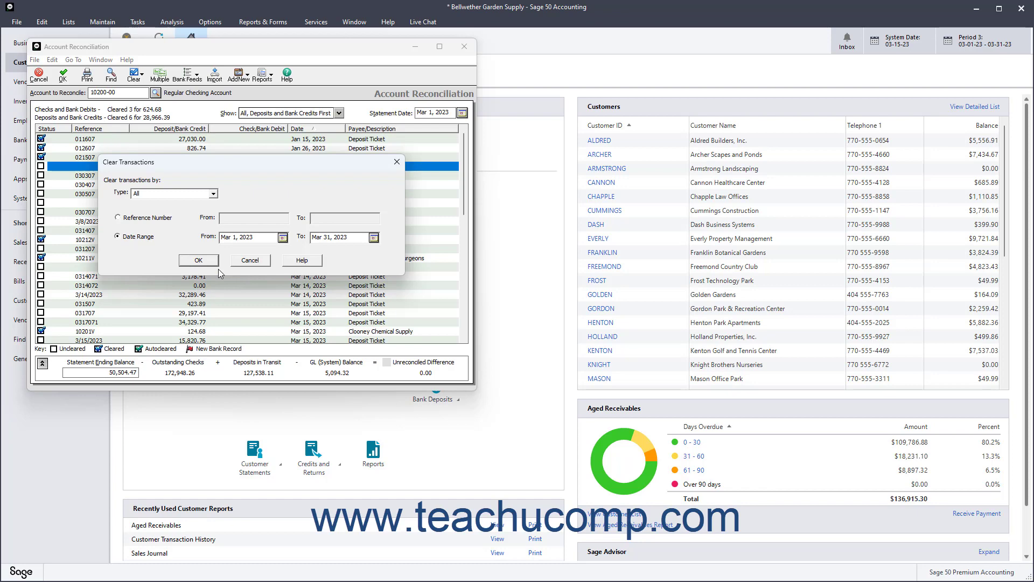
click(250, 260)
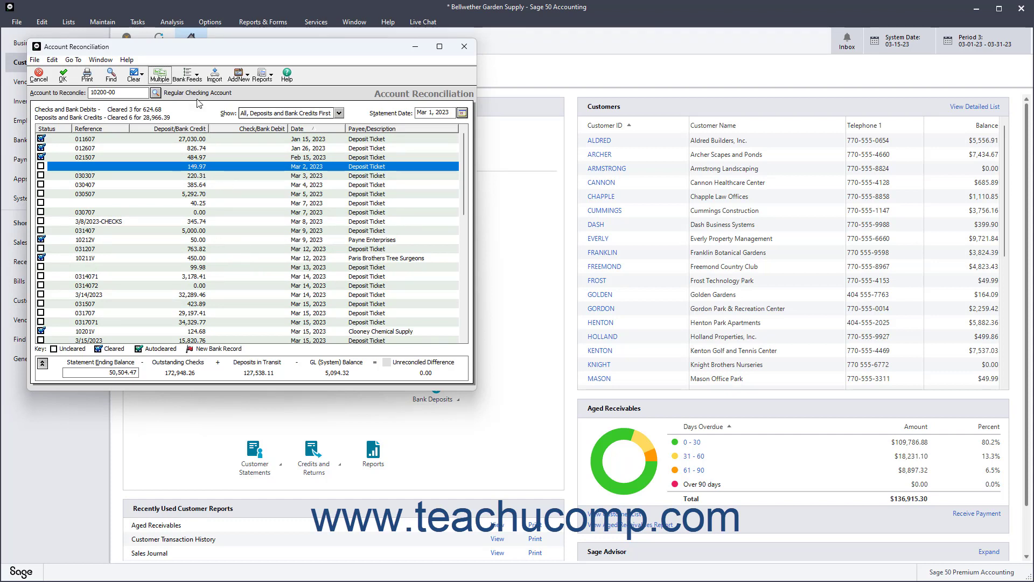
- Try to connect the account to a bank feed without saving the reconciliation, and cancel the company connection
click(197, 76)
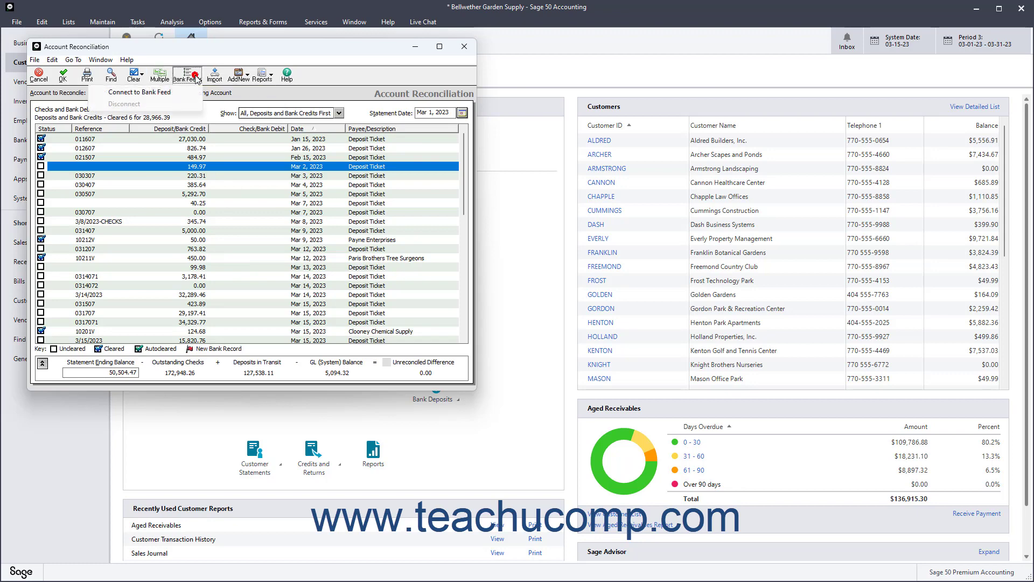
click(168, 94)
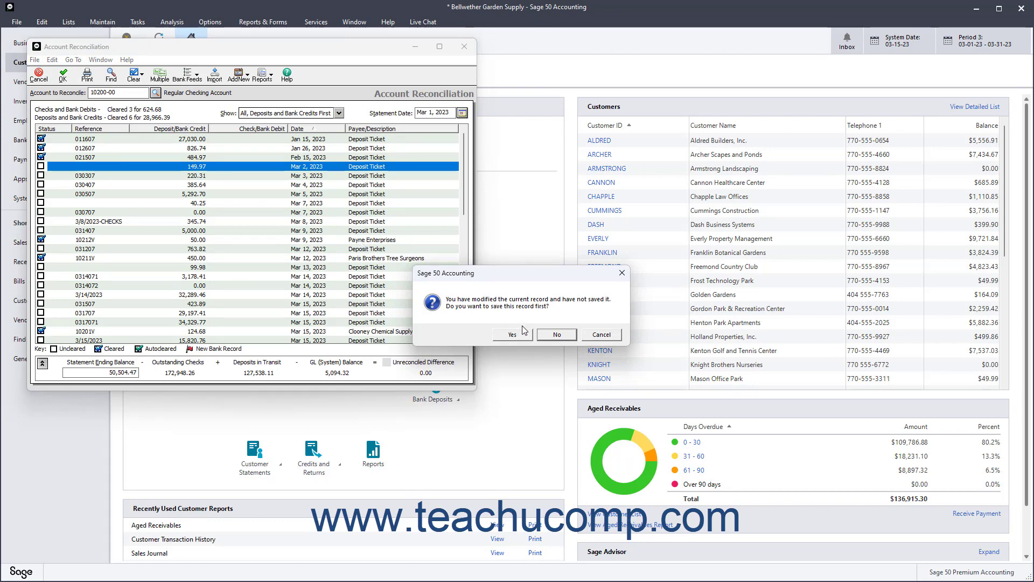
click(555, 334)
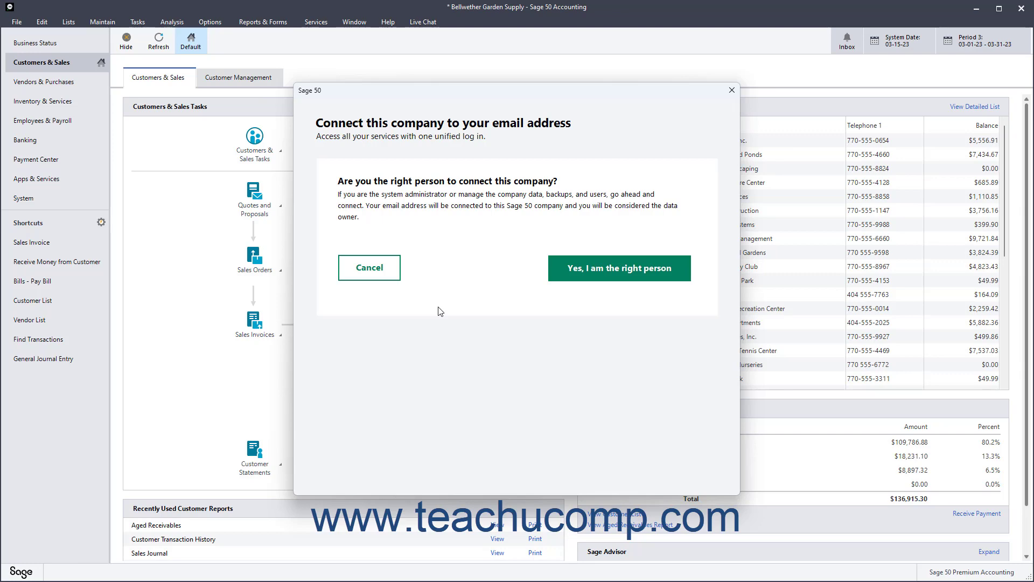
click(377, 269)
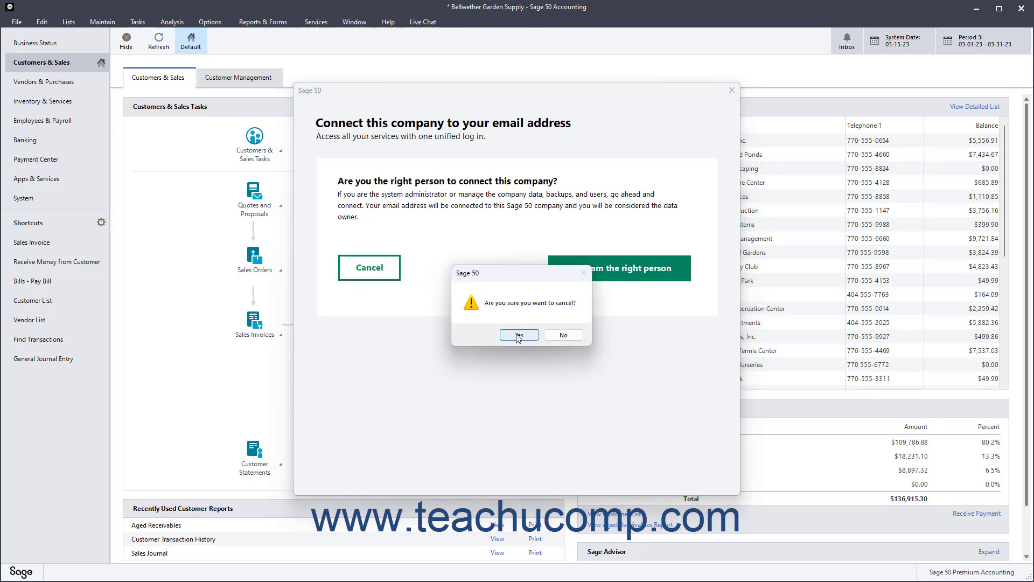
click(518, 335)
- Reopen account reconciliation from the banking tasks, choose the Regular Checking Account and set the statement date to 3/1/2023
click(53, 143)
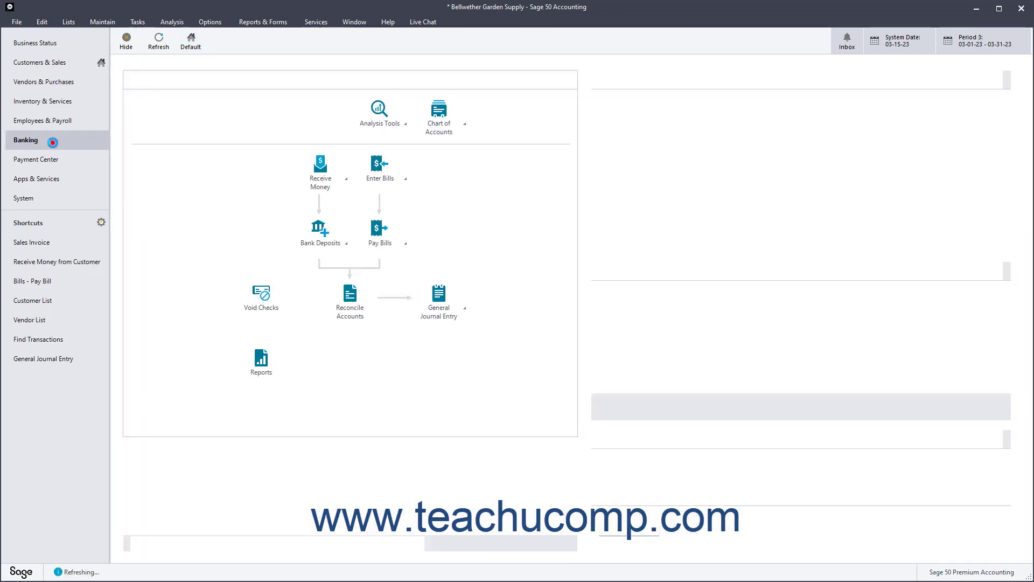
click(350, 300)
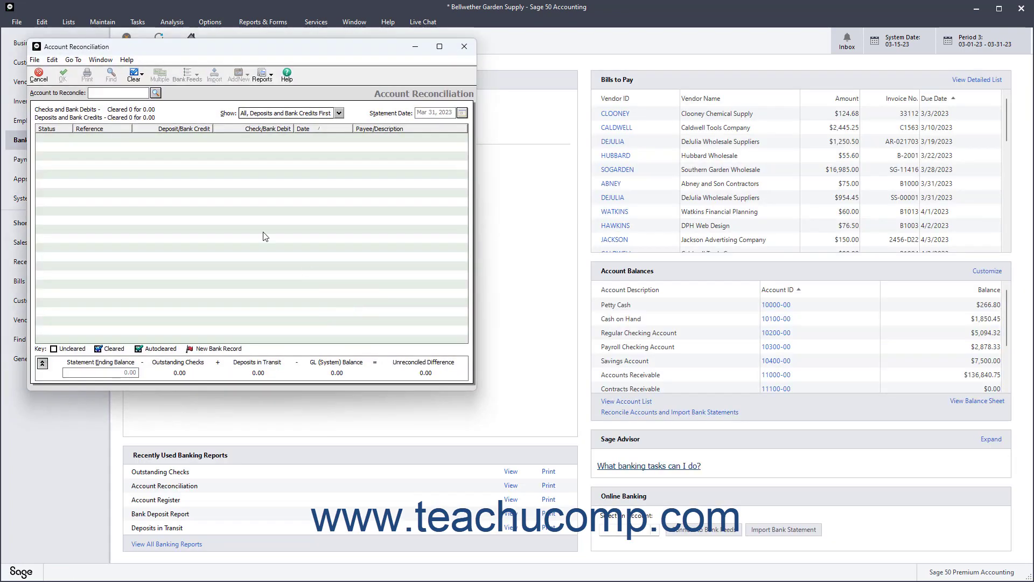
click(155, 93)
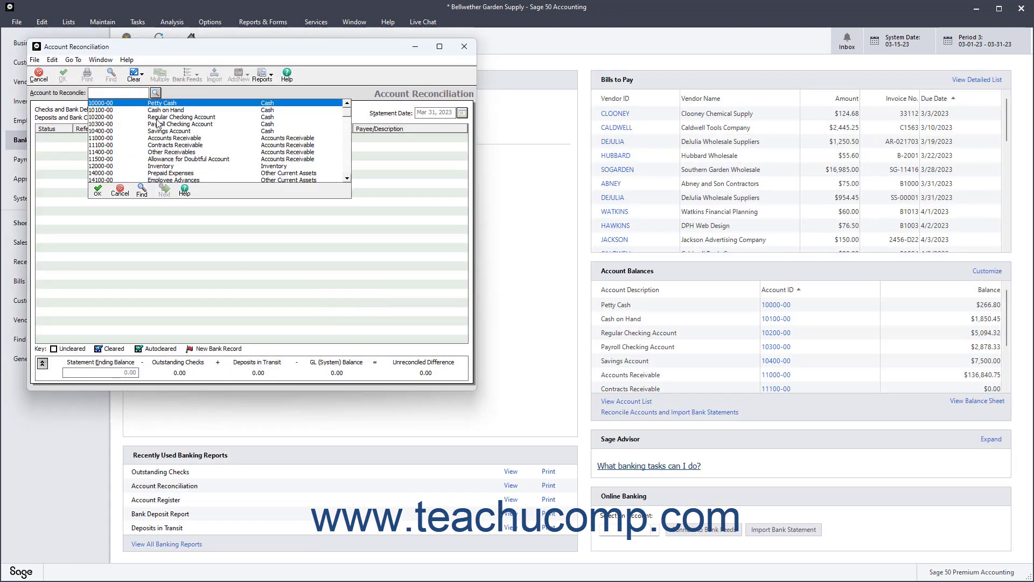
double_click(157, 117)
key(Tab)
text(3/1/2023)
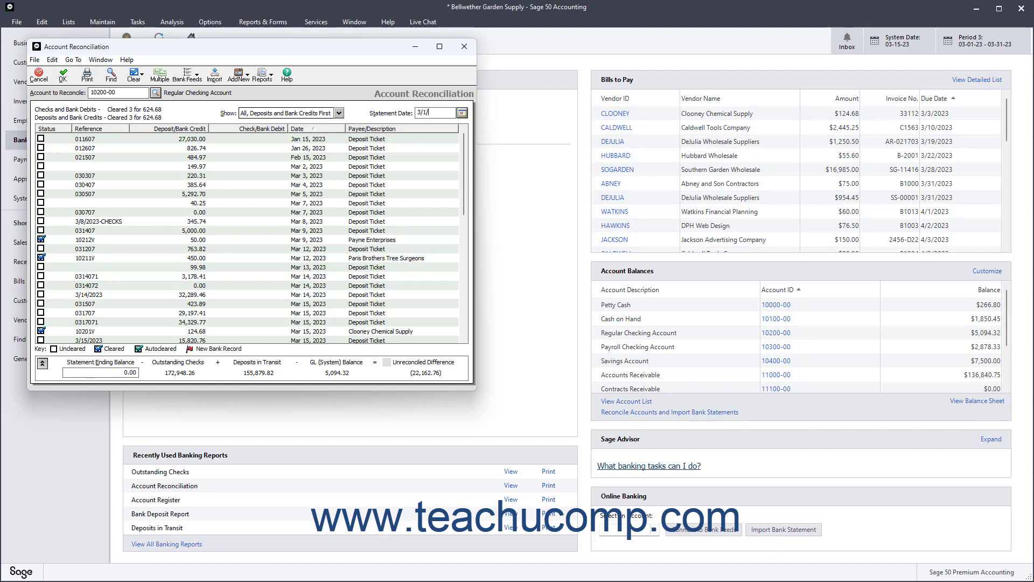
- Set the statement ending balance to 50,504.47 and mark deposit tickets 011607, 012607 and 021507 as cleared
click(102, 373)
text(50504.47)
key(Tab)
click(42, 139)
click(42, 148)
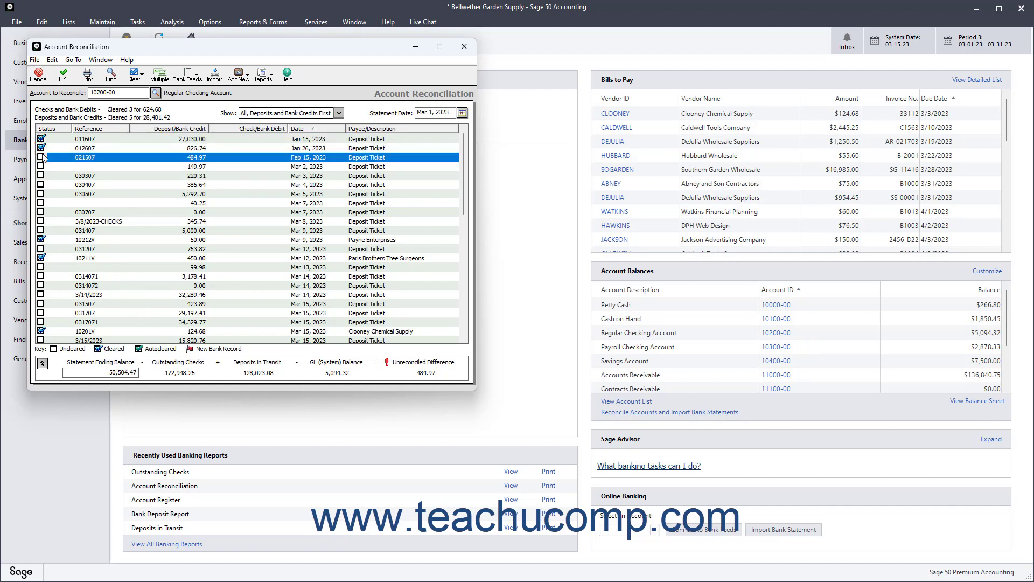
click(41, 157)
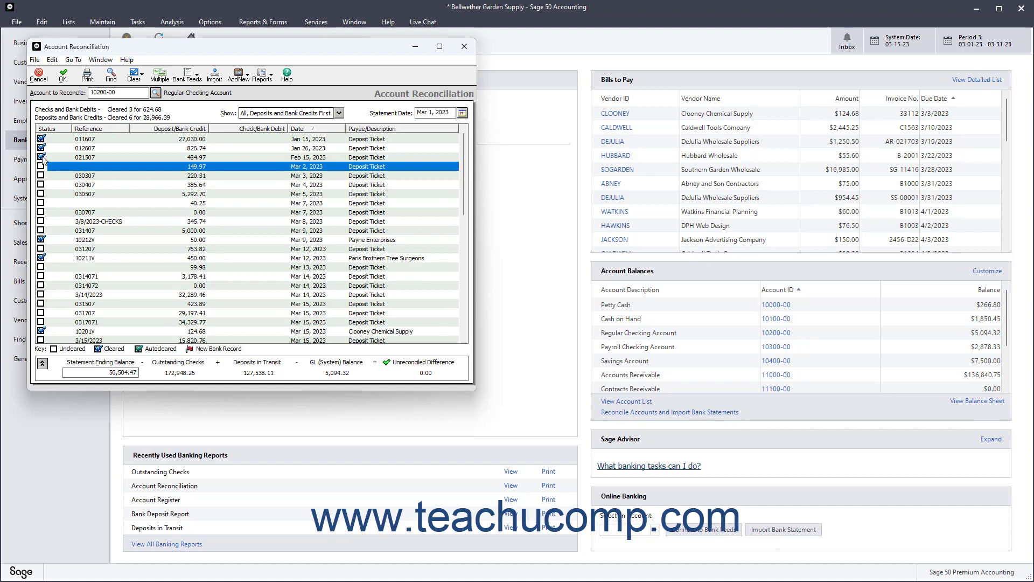
- Start a bank statement import, accepting that the reconciliation changes are saved, browse for an OFX statement file, and cancel the import
click(215, 77)
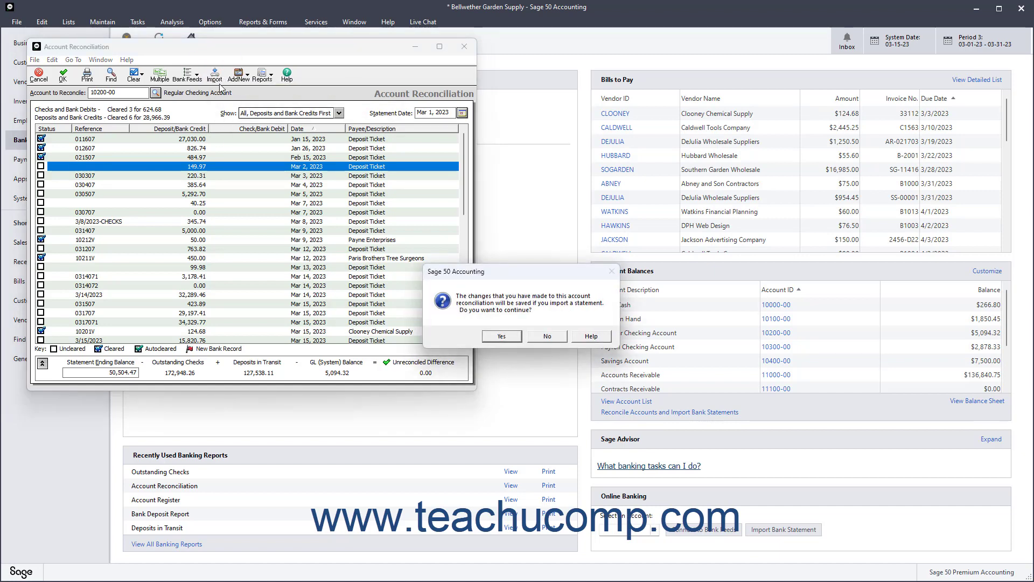
click(501, 338)
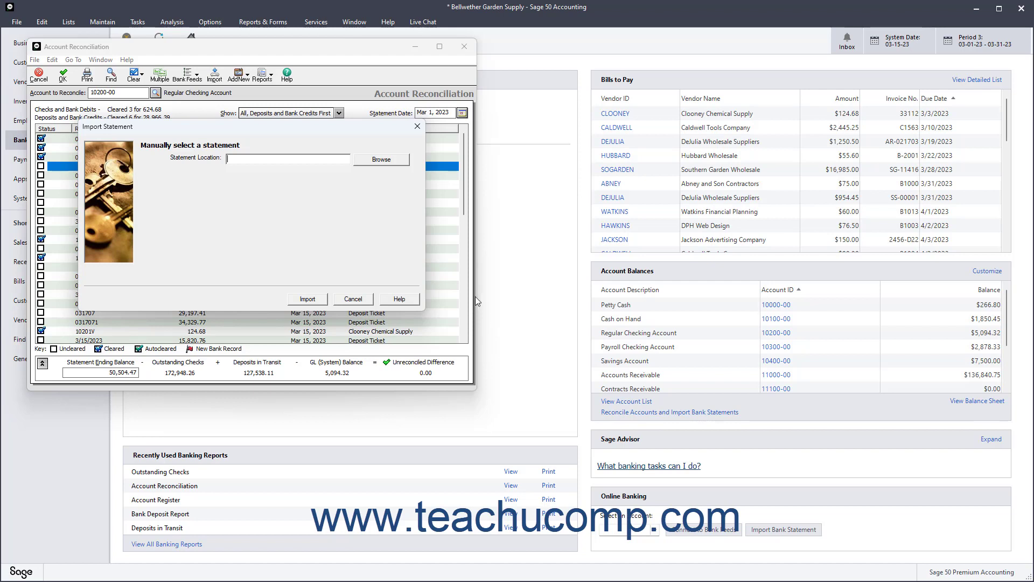
click(381, 160)
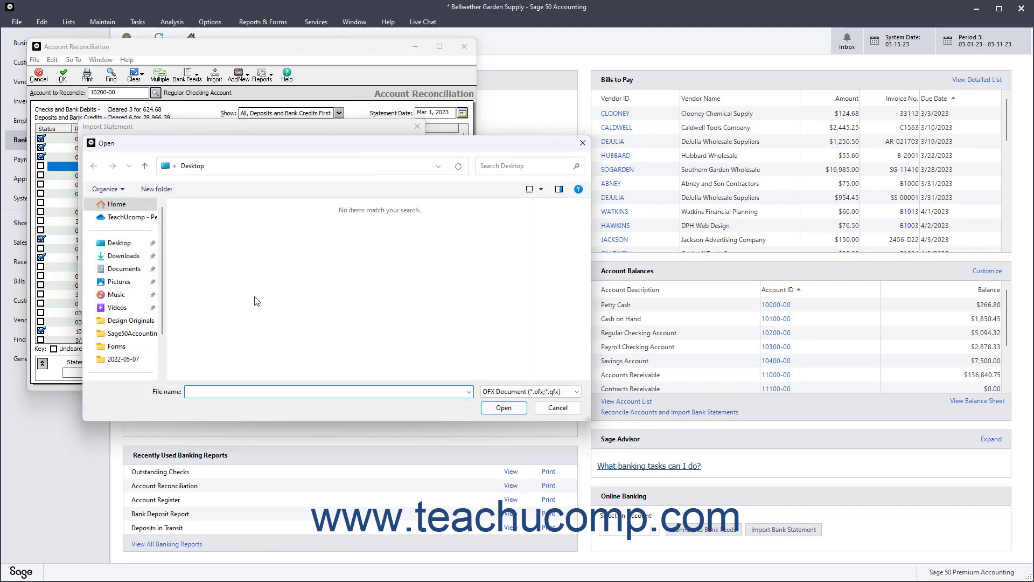
click(558, 408)
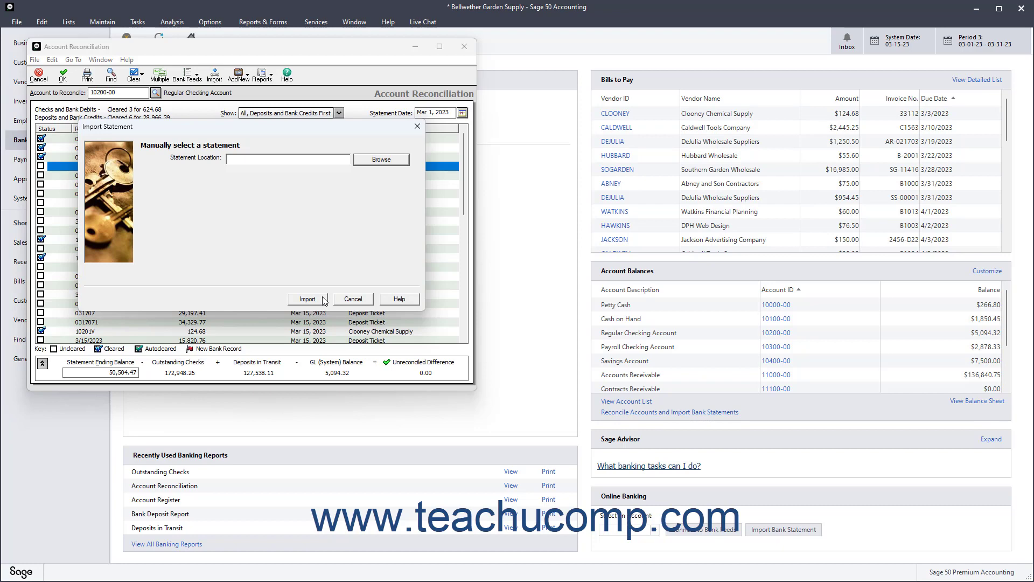
click(355, 300)
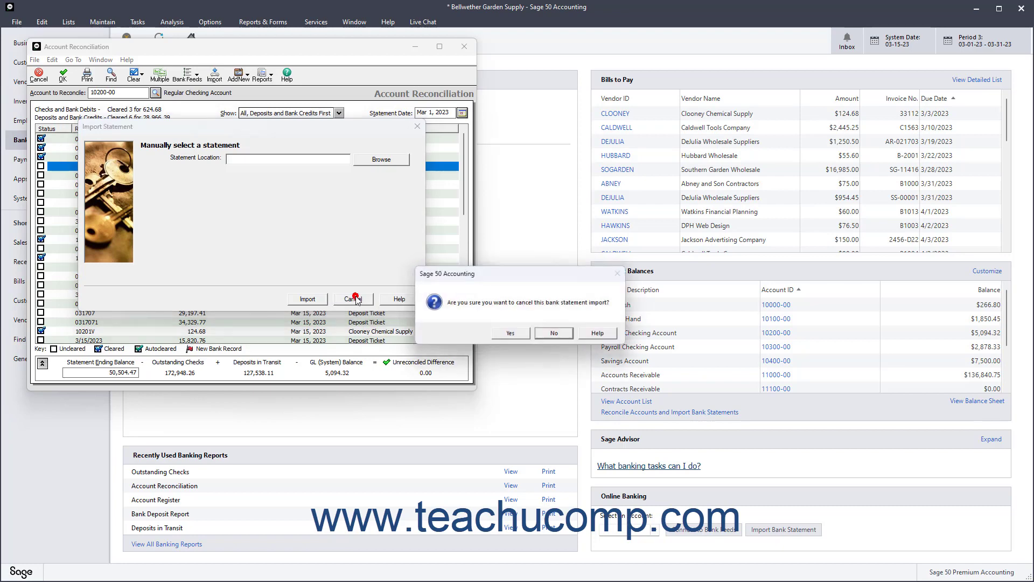
click(511, 334)
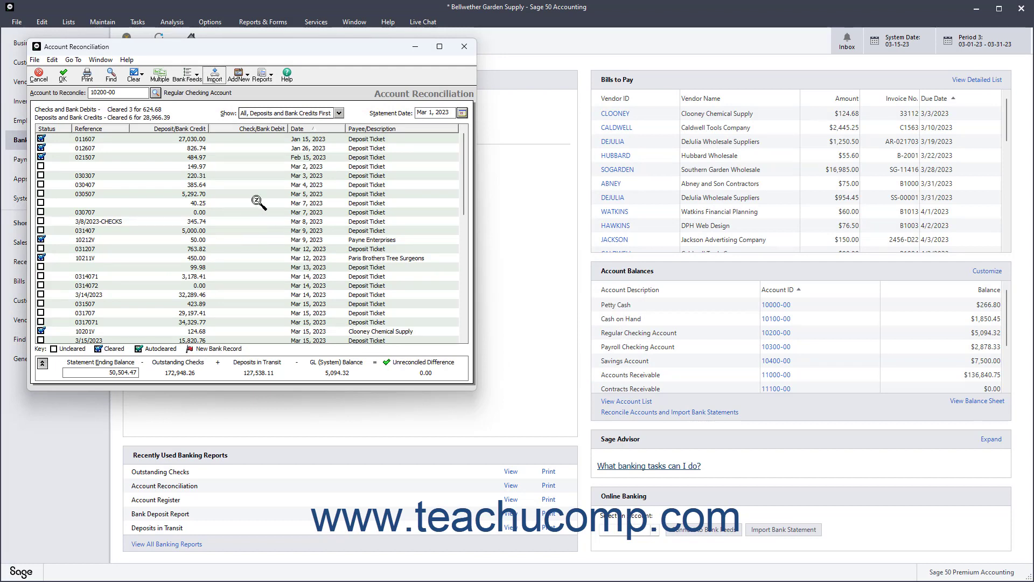
- View the Account Reconciliation report for the Regular Checking Account and close it
click(268, 77)
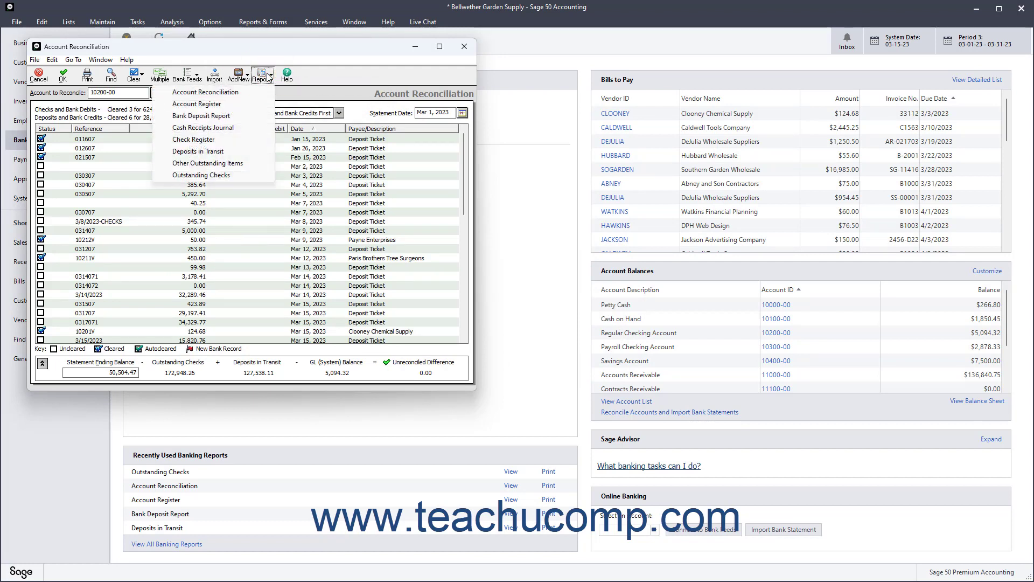
click(240, 94)
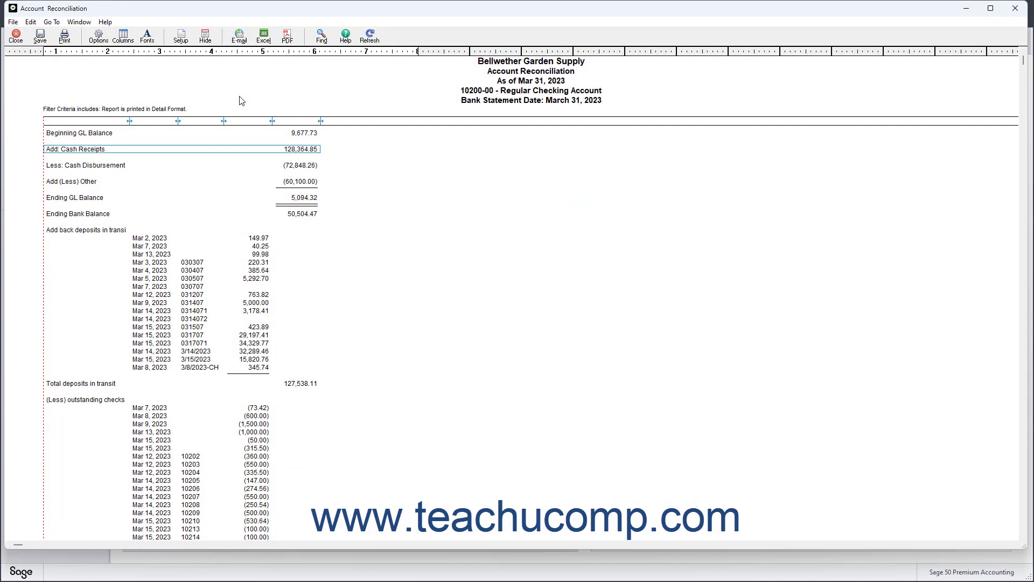
click(15, 36)
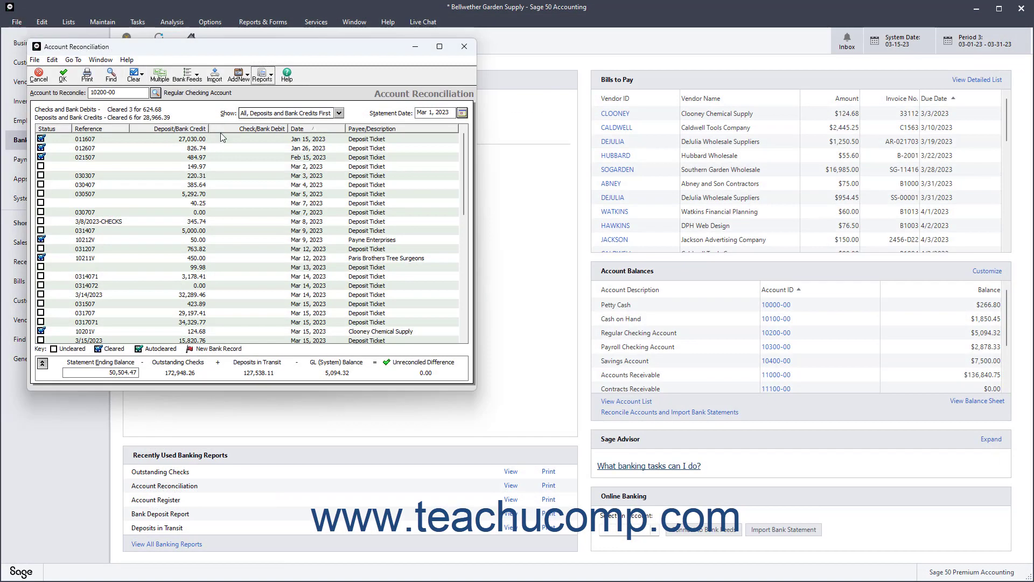
- Look over the options for clearing all transactions, and view the account register for adding missing entries, closing it without adding any
click(143, 75)
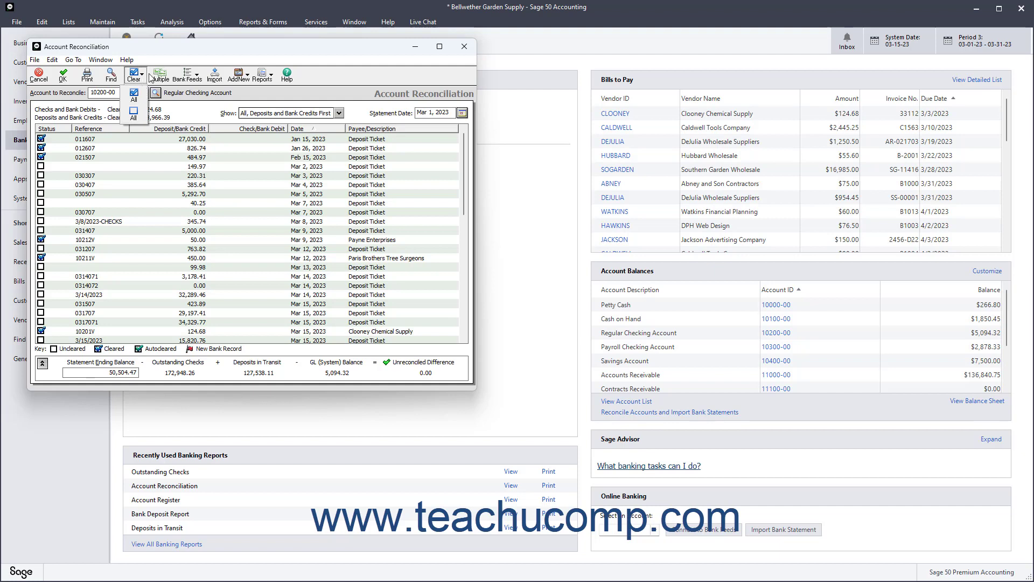
click(308, 78)
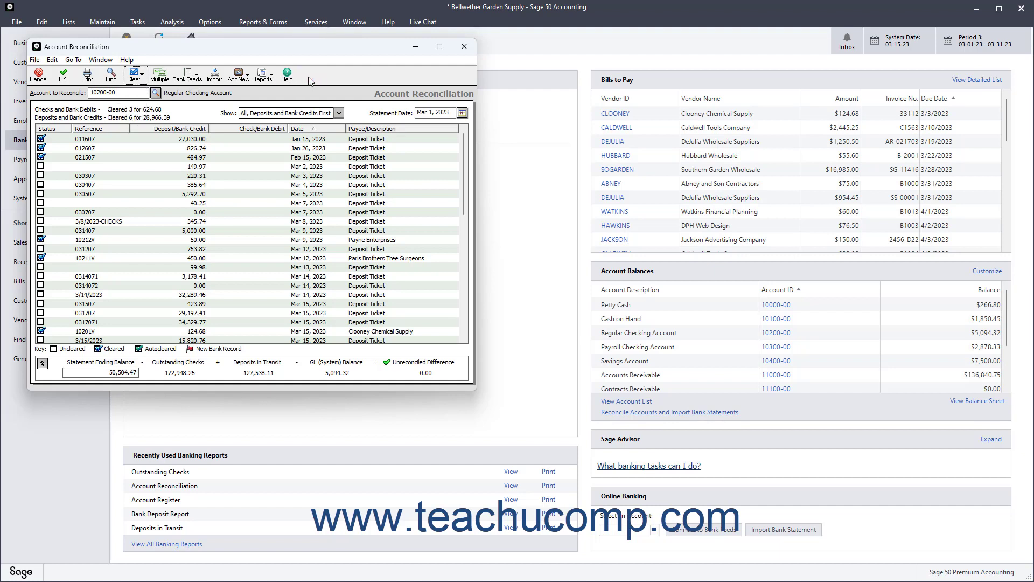
click(241, 79)
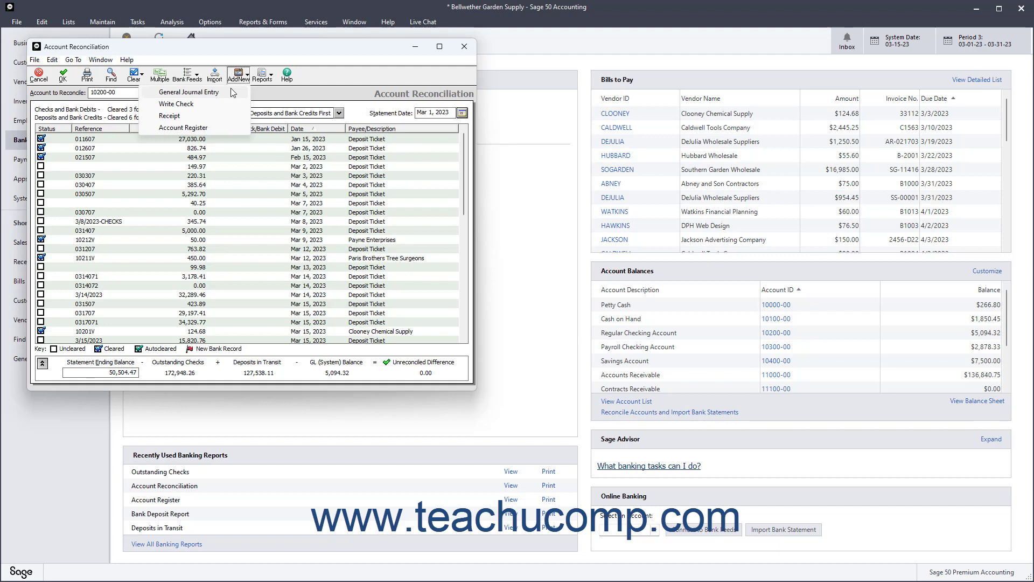
click(208, 129)
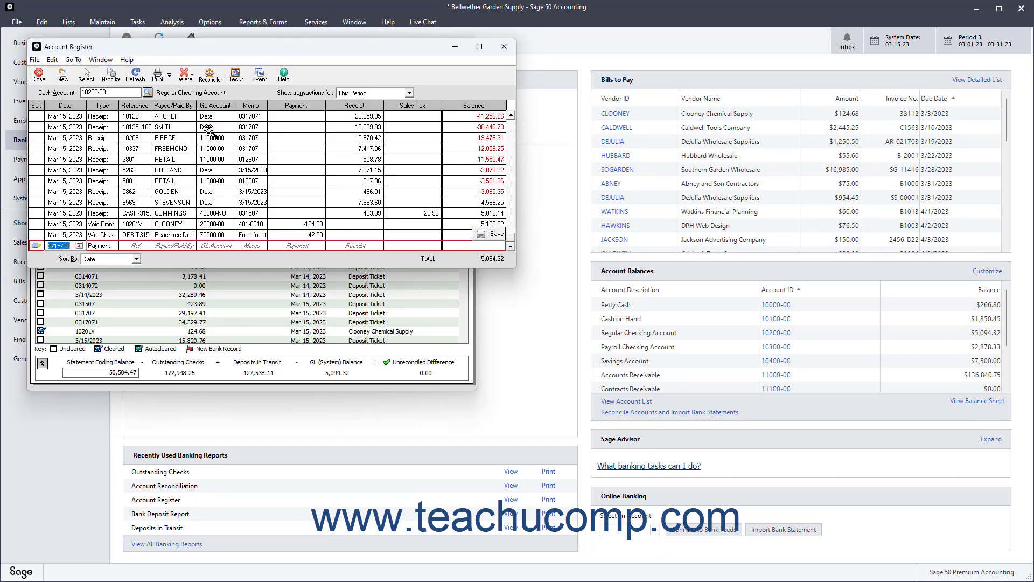
click(42, 77)
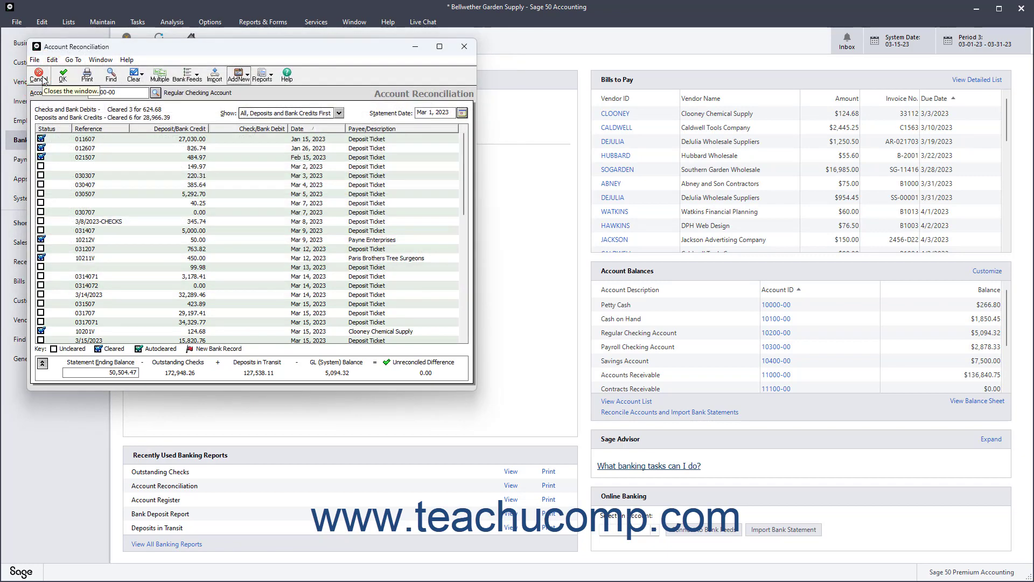
- Expand the interest income and service charge details, and view the beginning transactions, cancelling without entering any
click(42, 363)
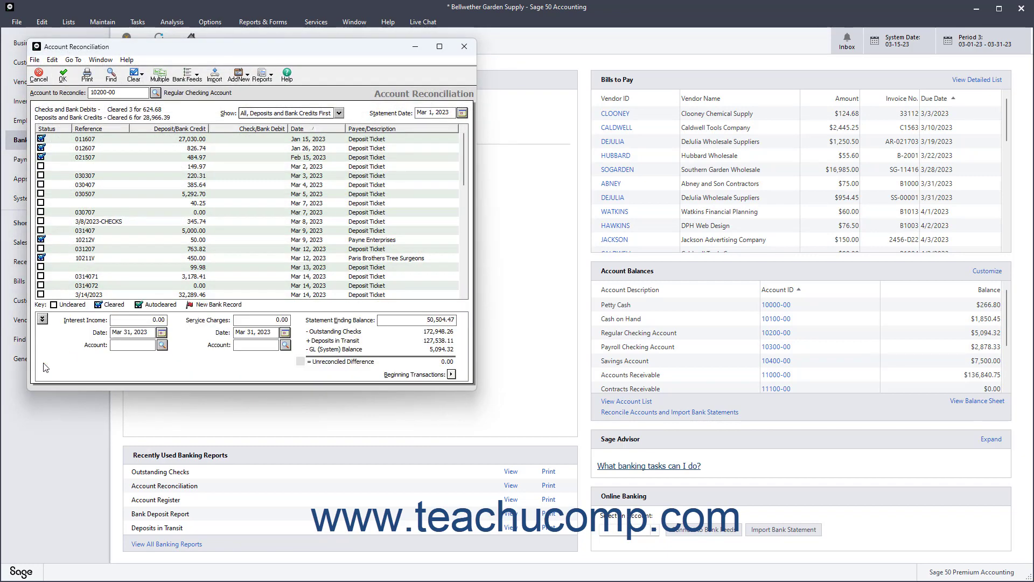
click(452, 375)
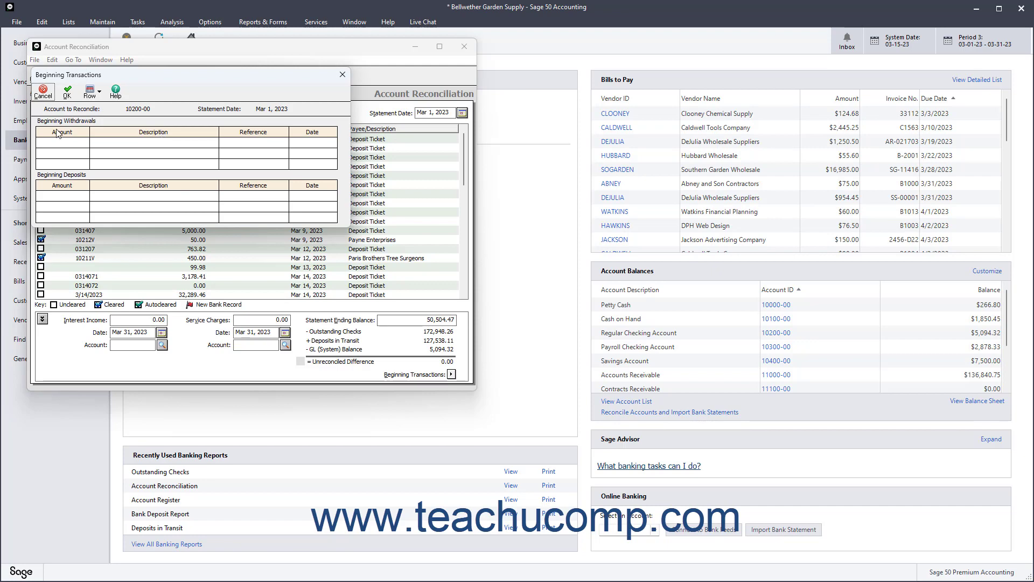
click(43, 91)
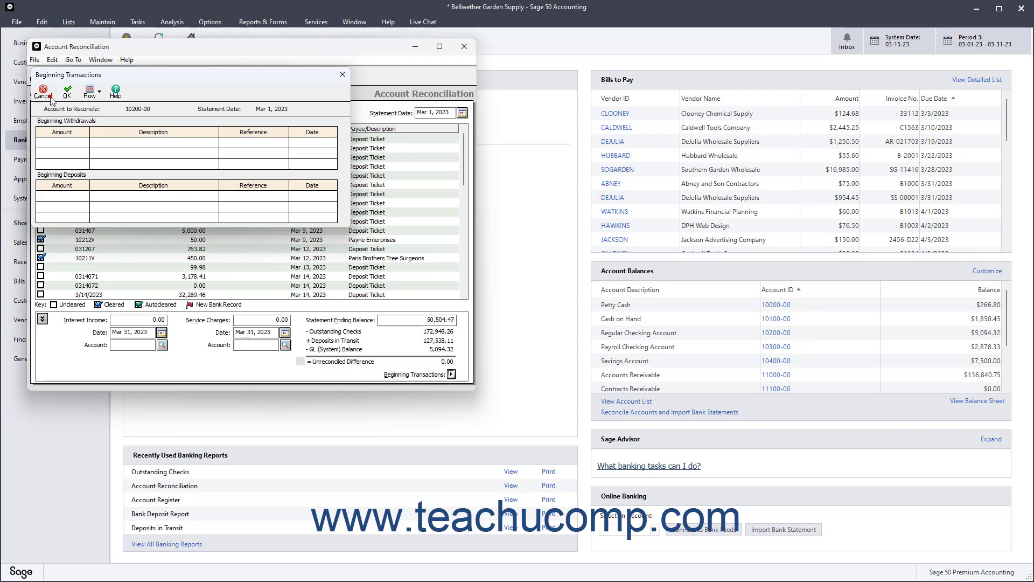
- Collapse the reconciliation details and save the completed Regular Checking Account reconciliation
click(42, 319)
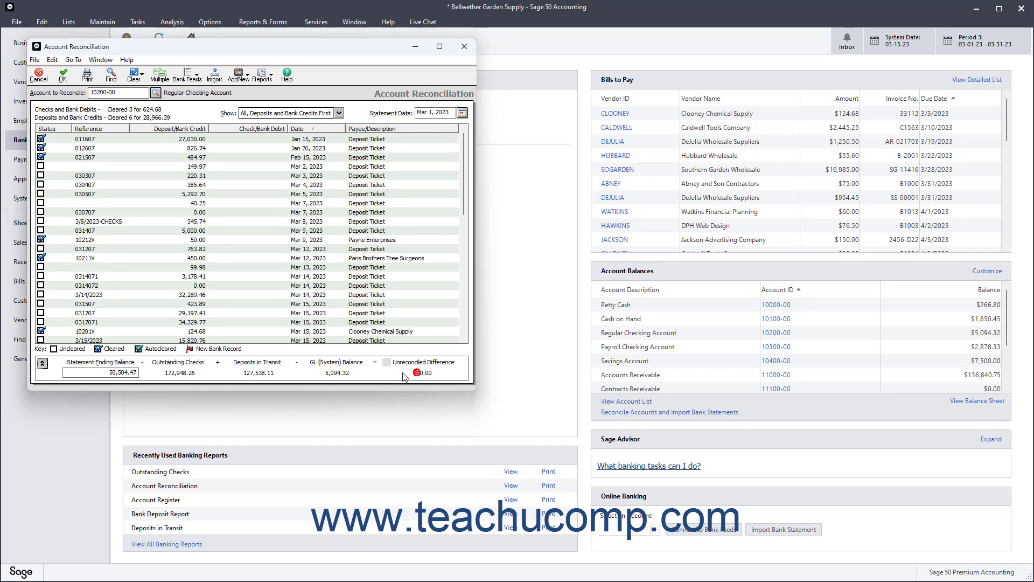
click(63, 75)
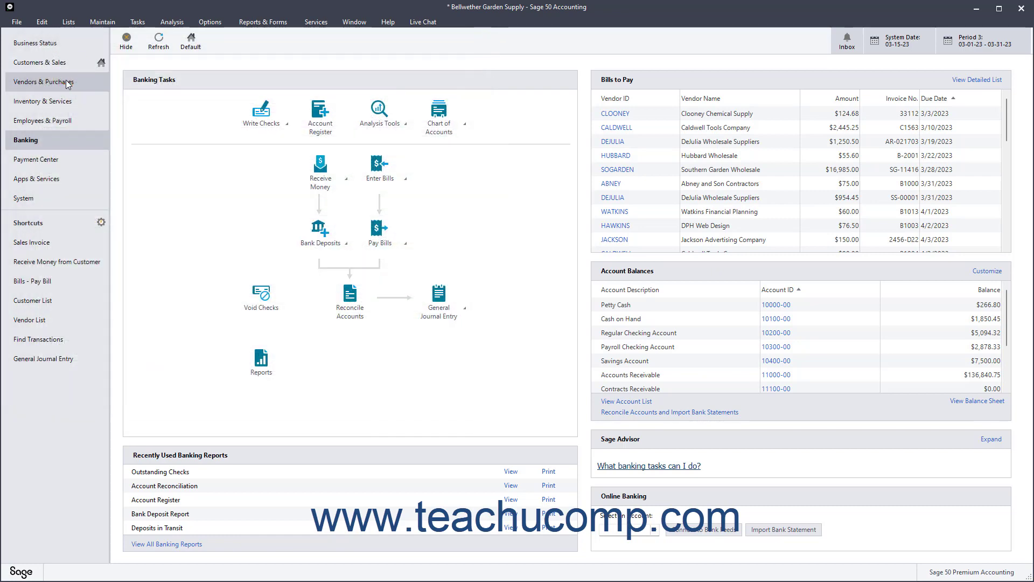